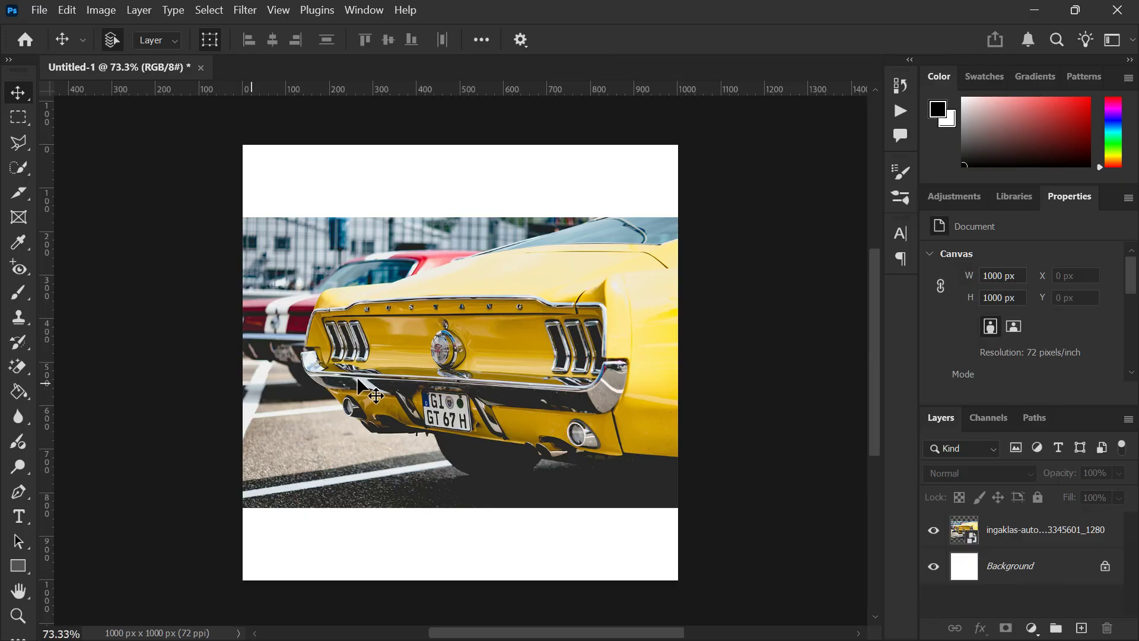
Select the car photo layer and try resizing and rotating it from its corners with Free Transform
{"action": "left_click", "coordinate": [1015, 538]}
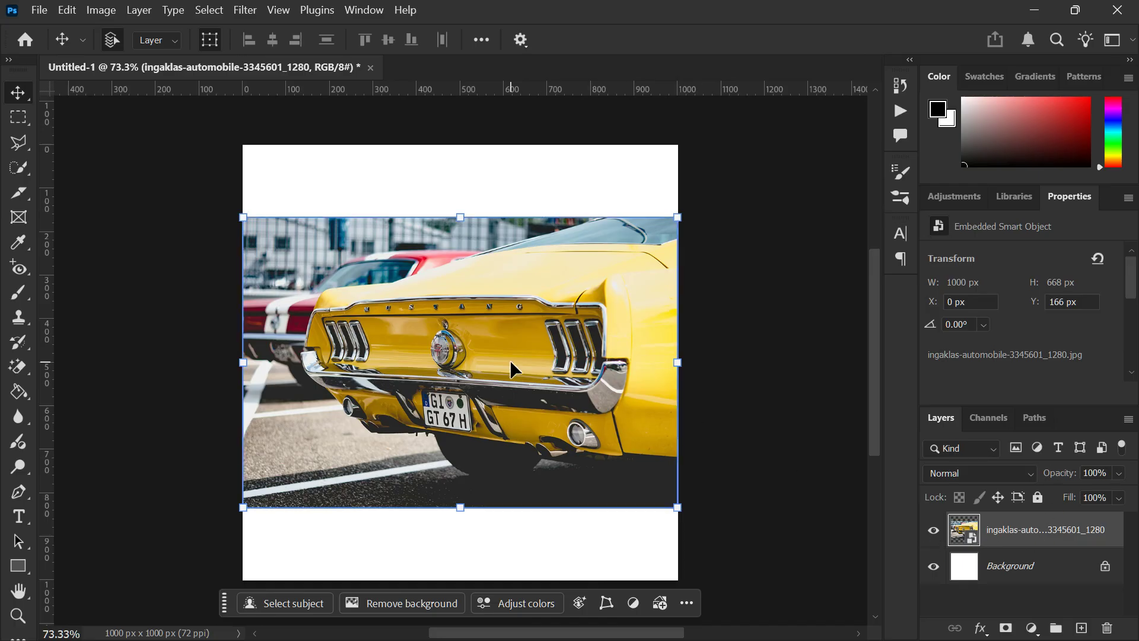
{"action": "key", "text": "ctrl+t"}
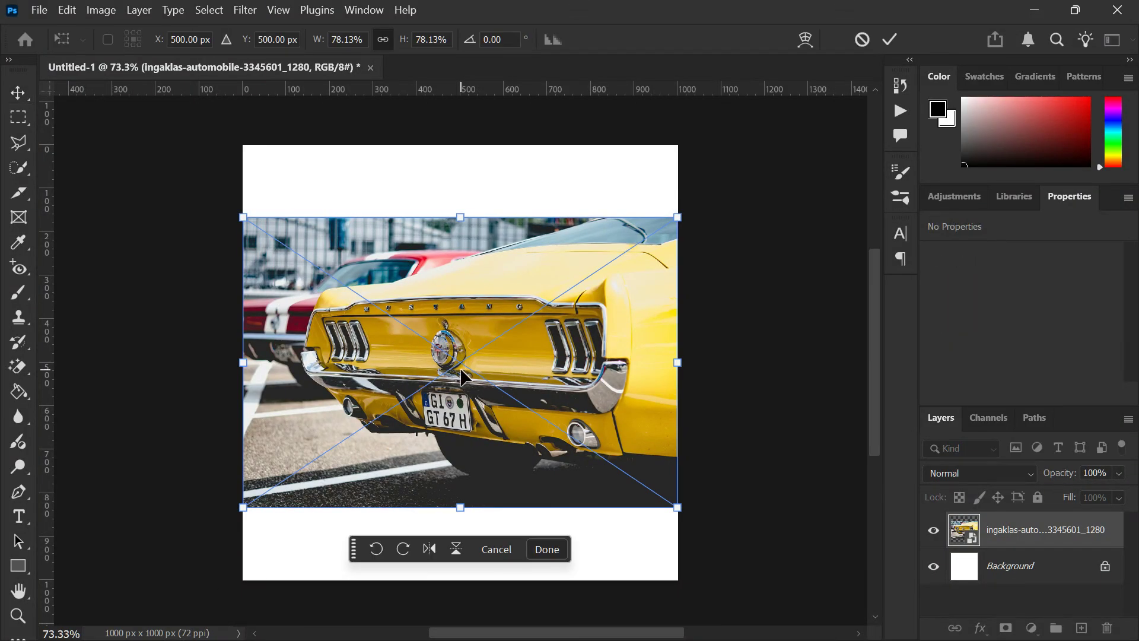
{"action": "scroll", "coordinate": [418, 409], "scroll_direction": "up", "scroll_amount": 2}
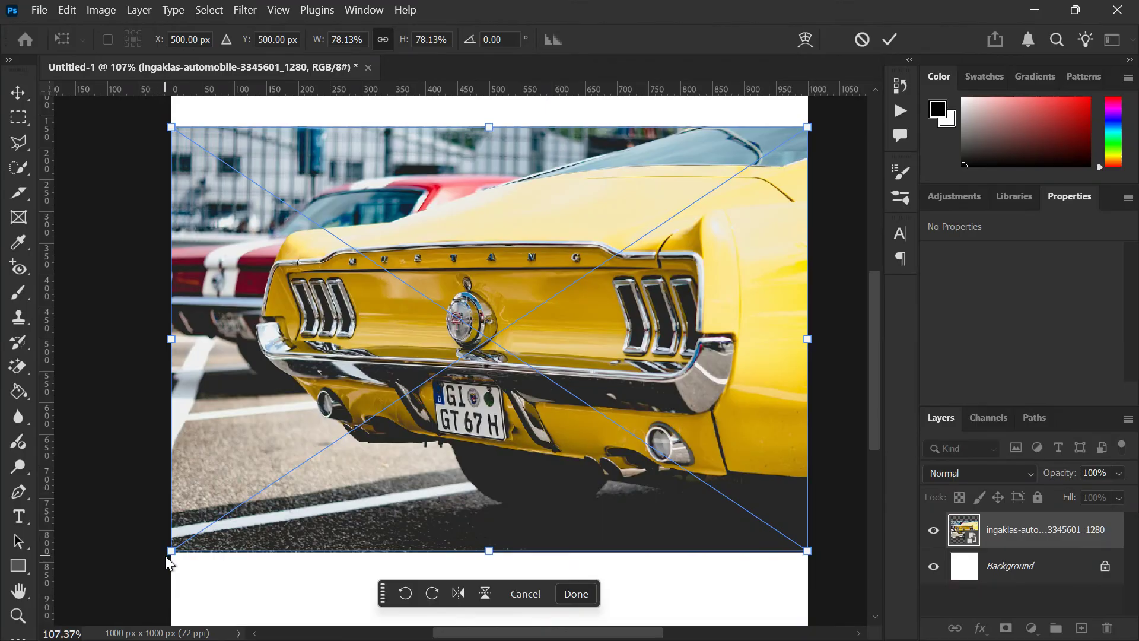
{"action": "left_click_drag", "start_coordinate": [167, 549], "coordinate": [197, 576]}
{"action": "key", "text": "ctrl+z"}
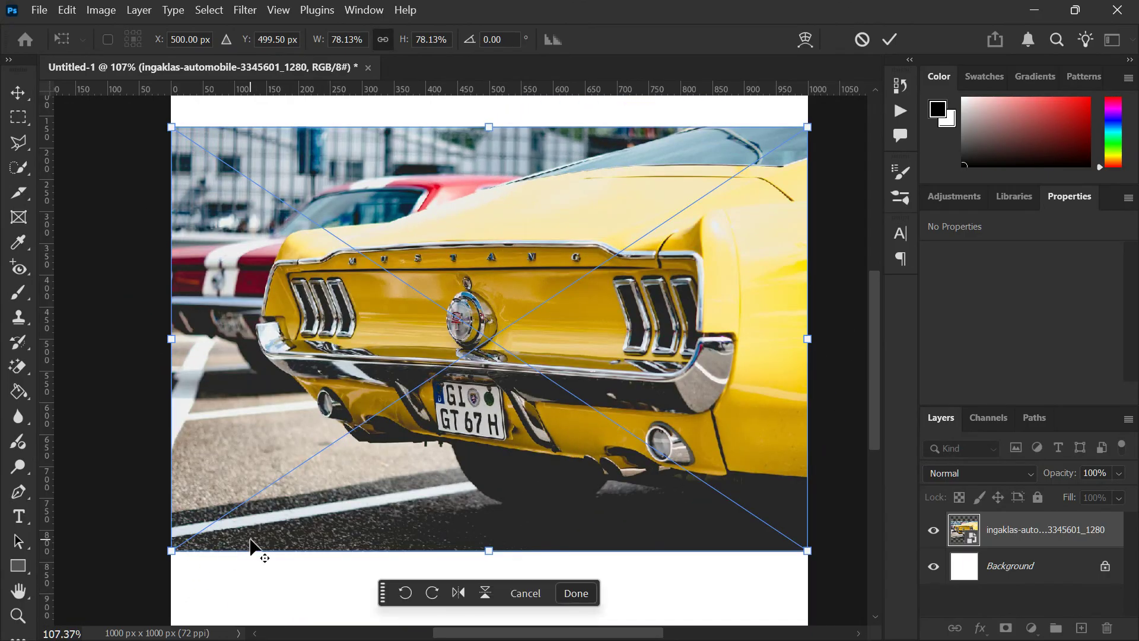
{"action": "scroll", "coordinate": [255, 546], "scroll_direction": "down", "scroll_amount": 3}
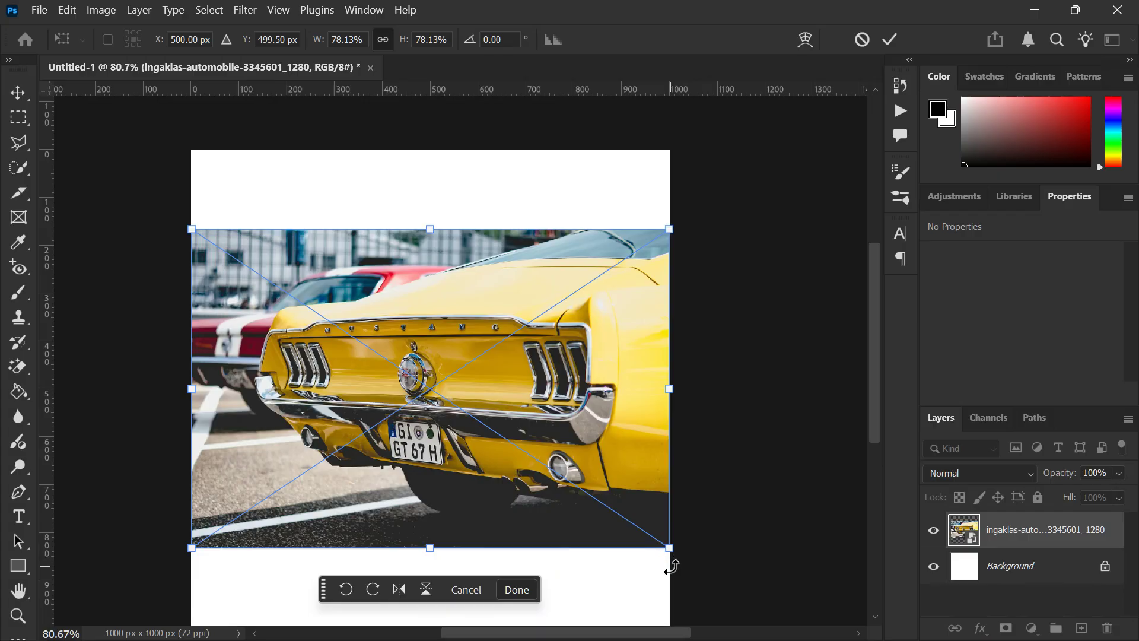
{"action": "left_click_drag", "start_coordinate": [672, 563], "coordinate": [625, 501]}
{"action": "left_click", "coordinate": [512, 590]}
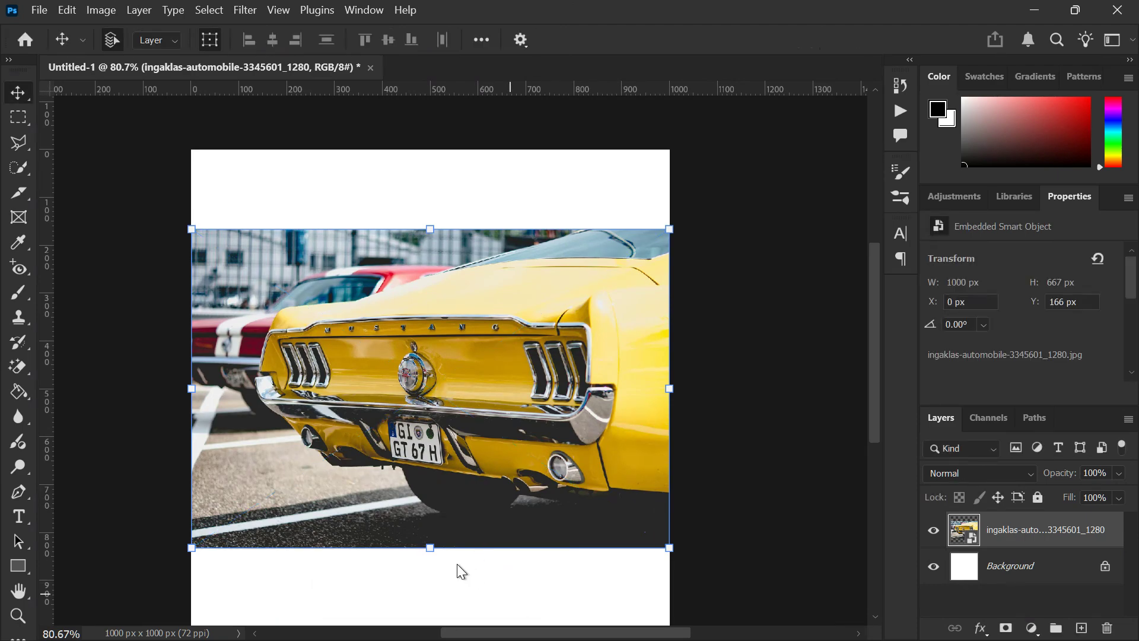
{"action": "scroll", "coordinate": [407, 517], "scroll_direction": "down", "scroll_amount": 2}
{"action": "scroll", "coordinate": [407, 518], "scroll_direction": "up", "scroll_amount": 1}
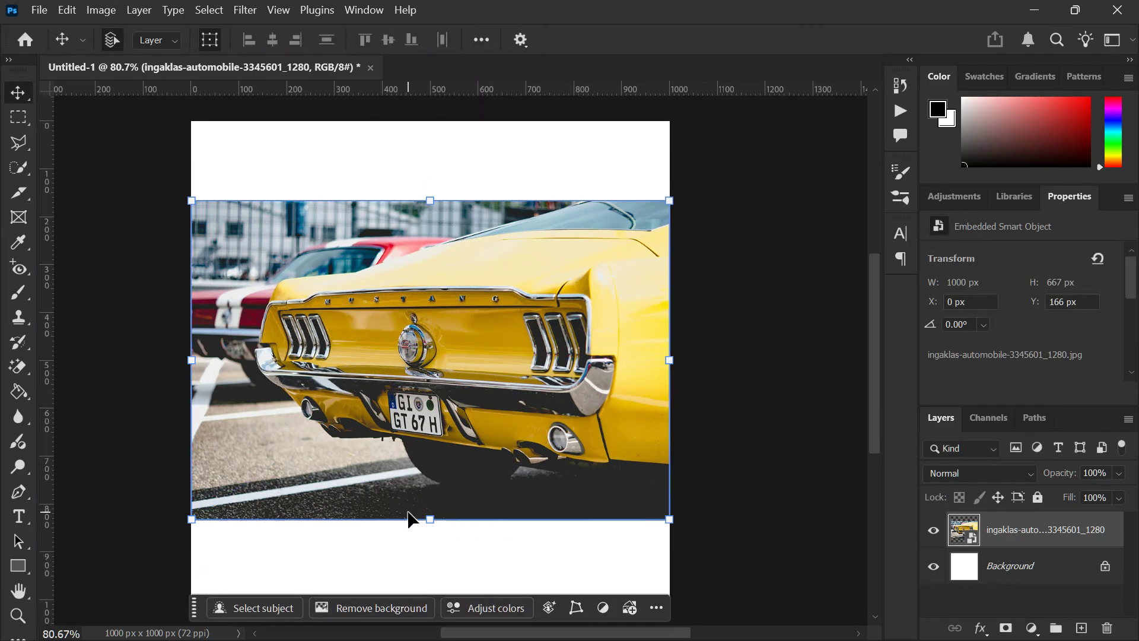
{"action": "scroll", "coordinate": [408, 514], "scroll_direction": "left", "scroll_amount": 2}
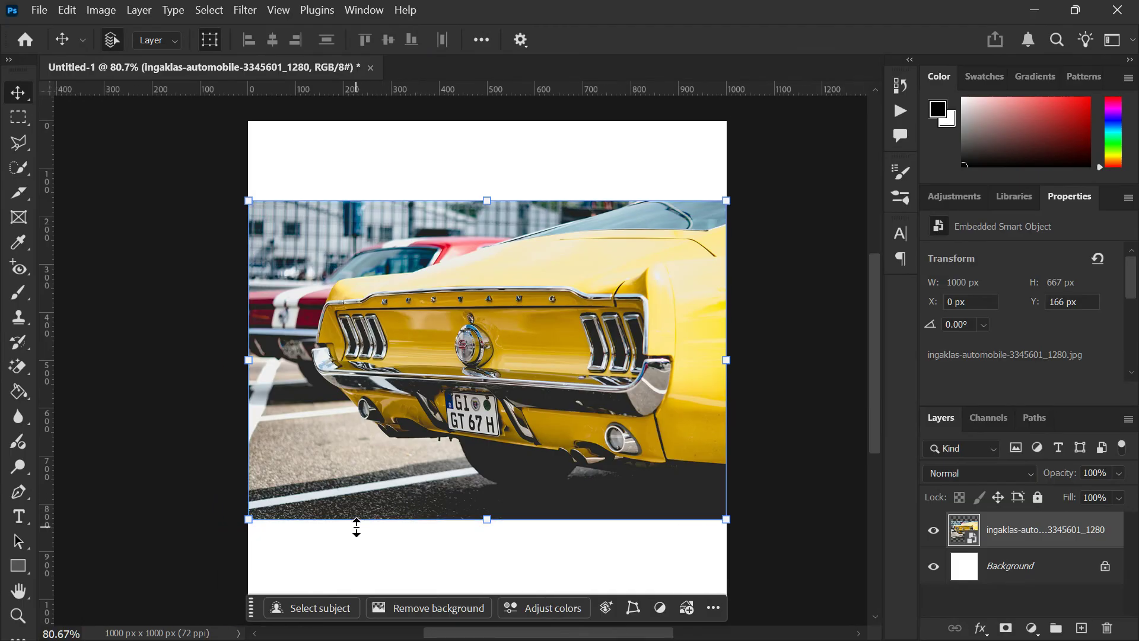
{"action": "scroll", "coordinate": [222, 555], "scroll_direction": "up", "scroll_amount": 1}
{"action": "scroll", "coordinate": [222, 555], "scroll_direction": "down", "scroll_amount": 1}
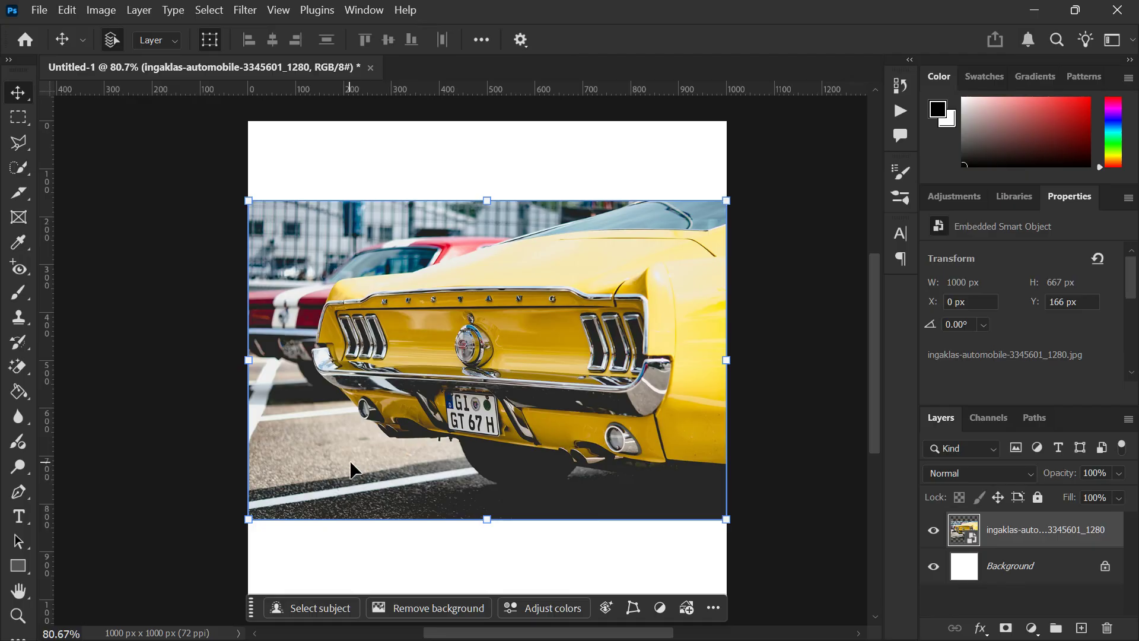
Distort the car photo with Free Transform, pulling its two left corners out to the canvas's upper-left and lower-left corners
{"action": "key", "text": "ctrl+t"}
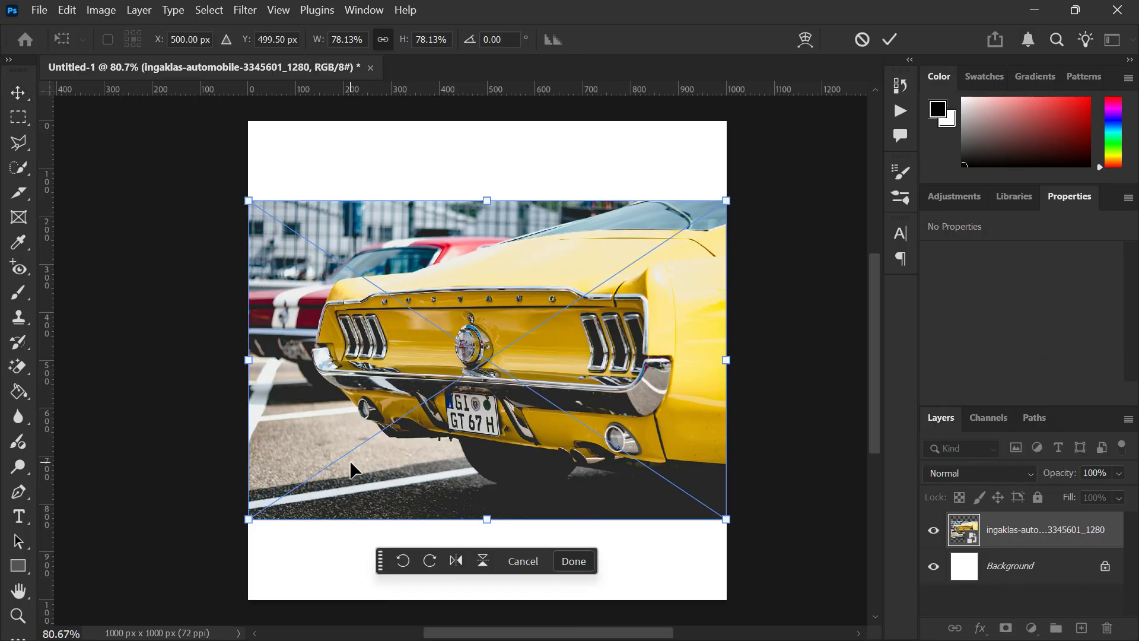
{"action": "right_click", "coordinate": [359, 426]}
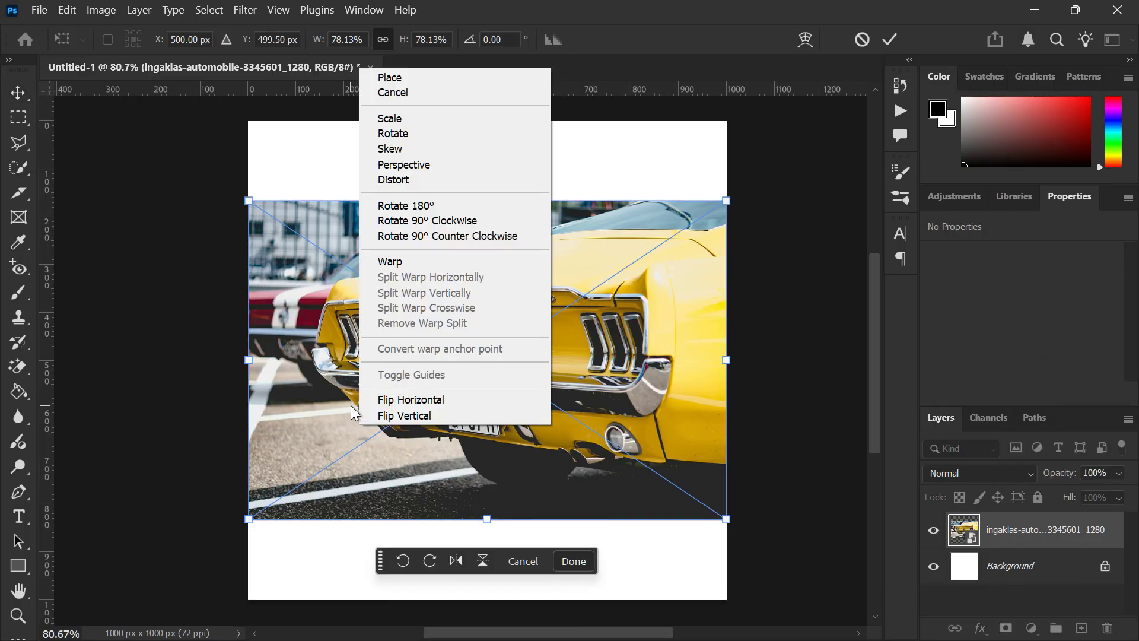
{"action": "left_click", "coordinate": [339, 371]}
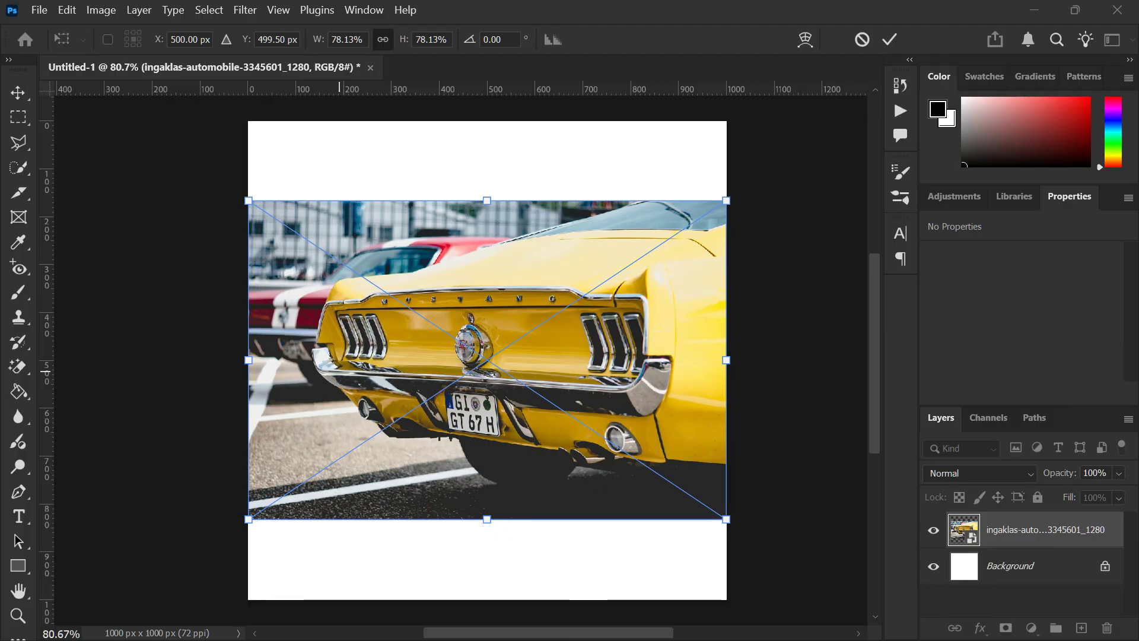
{"action": "right_click", "coordinate": [438, 339]}
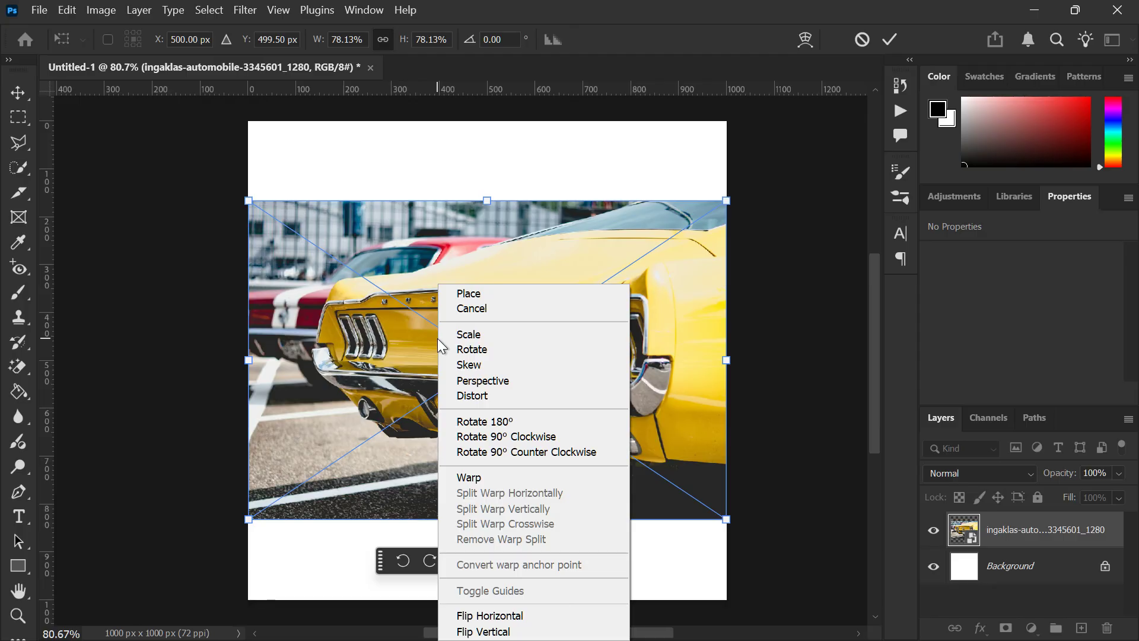
{"action": "left_click", "coordinate": [485, 396]}
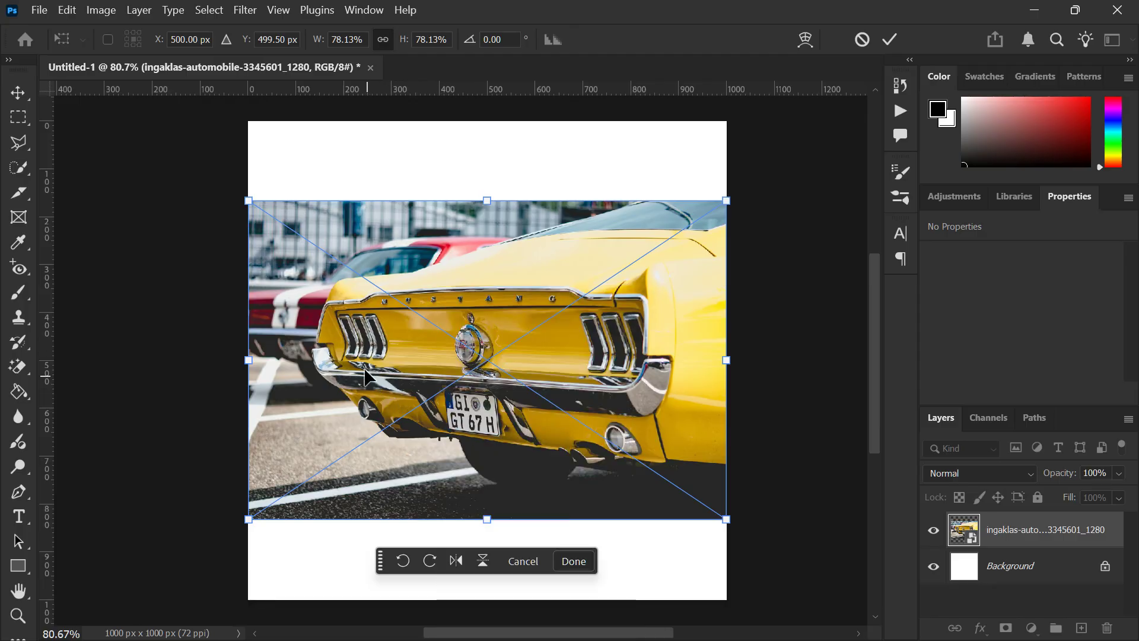
{"action": "left_click_drag", "start_coordinate": [248, 201], "coordinate": [238, 136]}
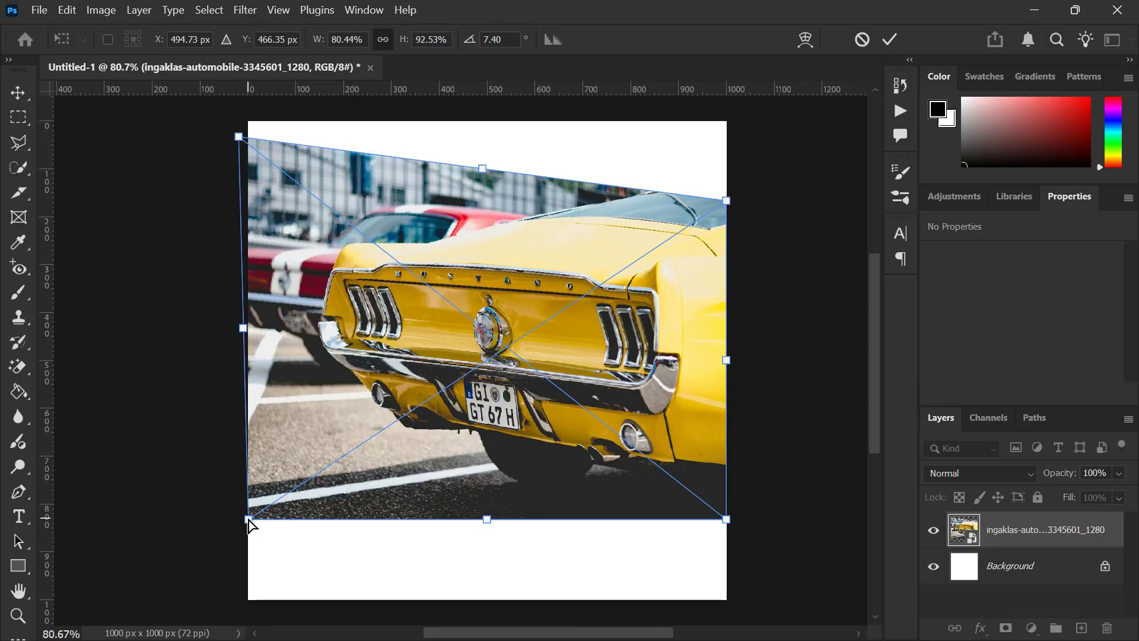
{"action": "left_click_drag", "start_coordinate": [248, 520], "coordinate": [237, 600]}
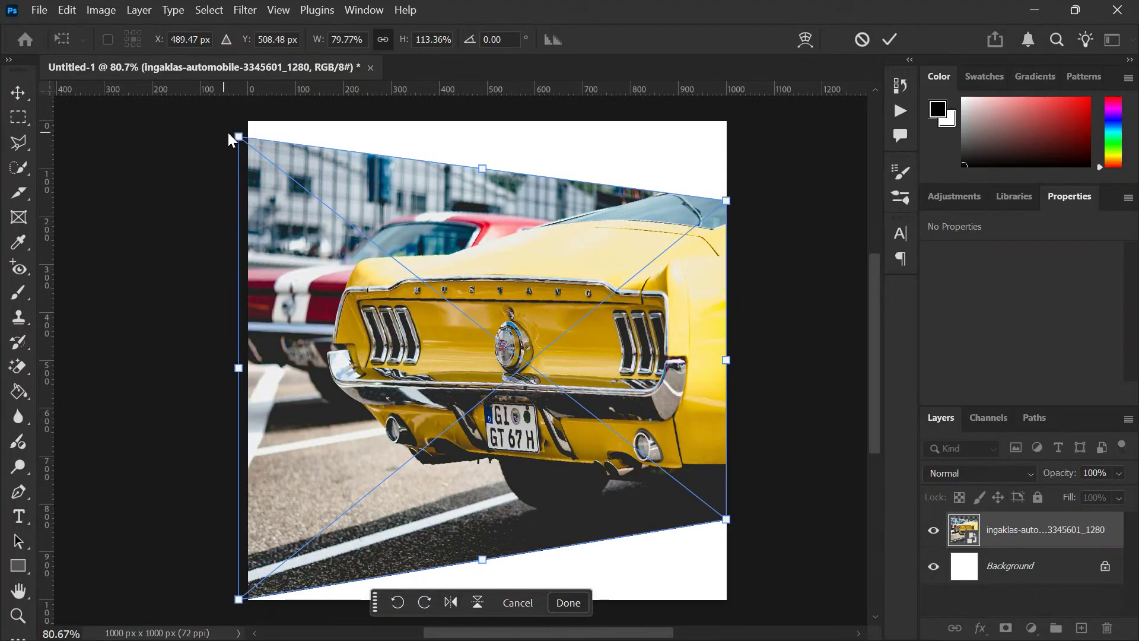
{"action": "left_click_drag", "start_coordinate": [230, 139], "coordinate": [245, 124]}
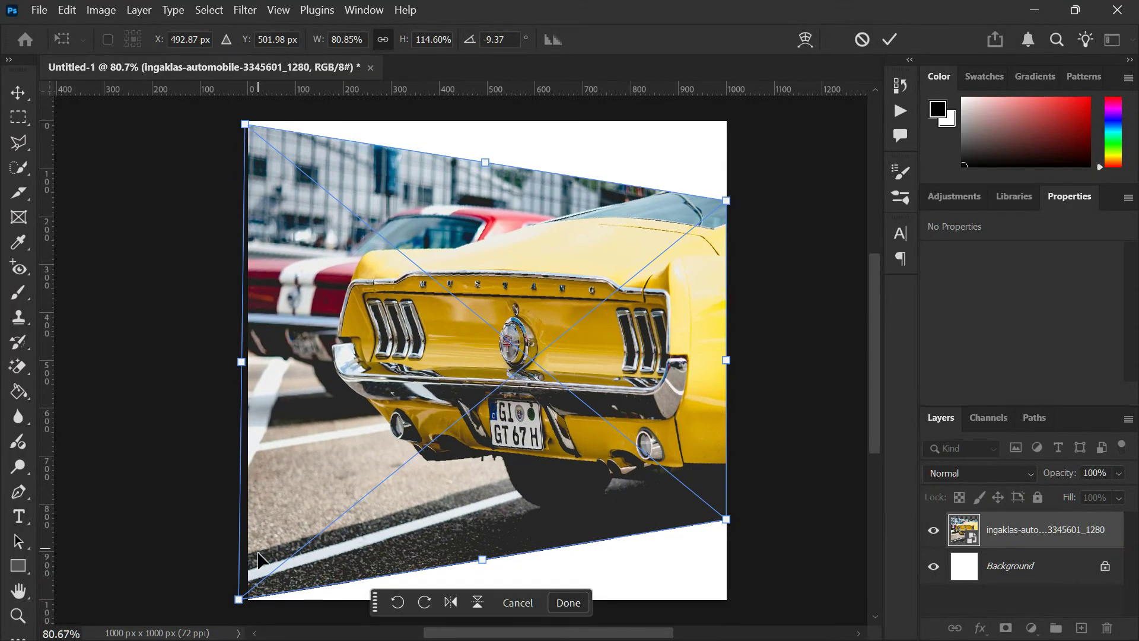
{"action": "left_click_drag", "start_coordinate": [241, 601], "coordinate": [248, 604]}
Pull the photo's two right corners inward to about 900 px across the canvas and apply the distortion
{"action": "left_click_drag", "start_coordinate": [721, 201], "coordinate": [678, 200]}
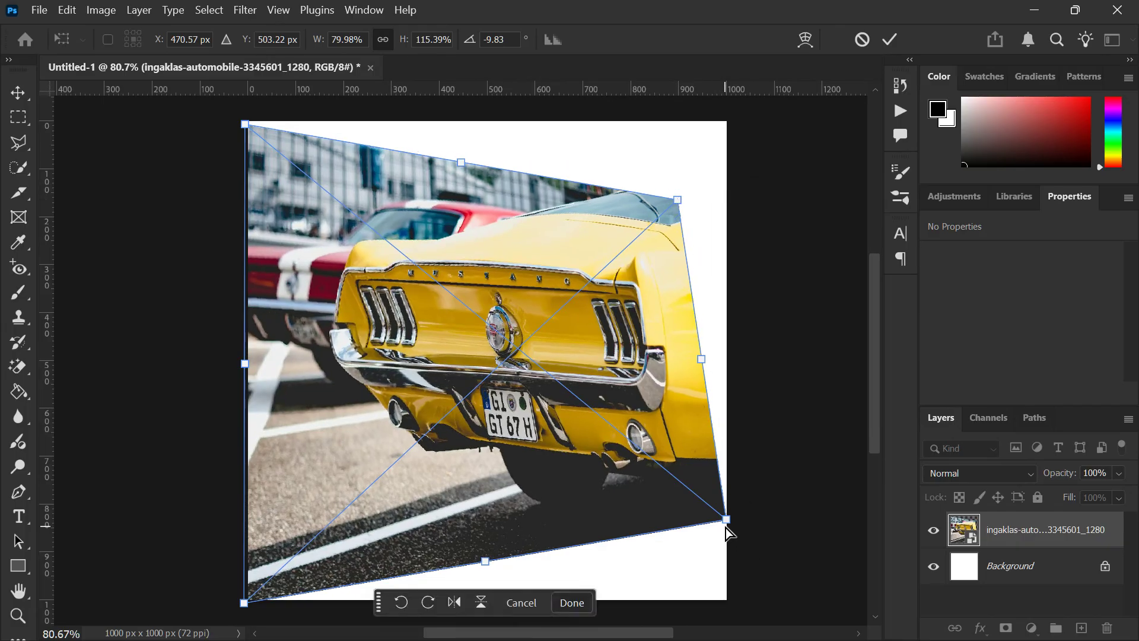
{"action": "left_click_drag", "start_coordinate": [727, 532], "coordinate": [684, 523]}
{"action": "scroll", "coordinate": [436, 519], "scroll_direction": "down", "scroll_amount": 2}
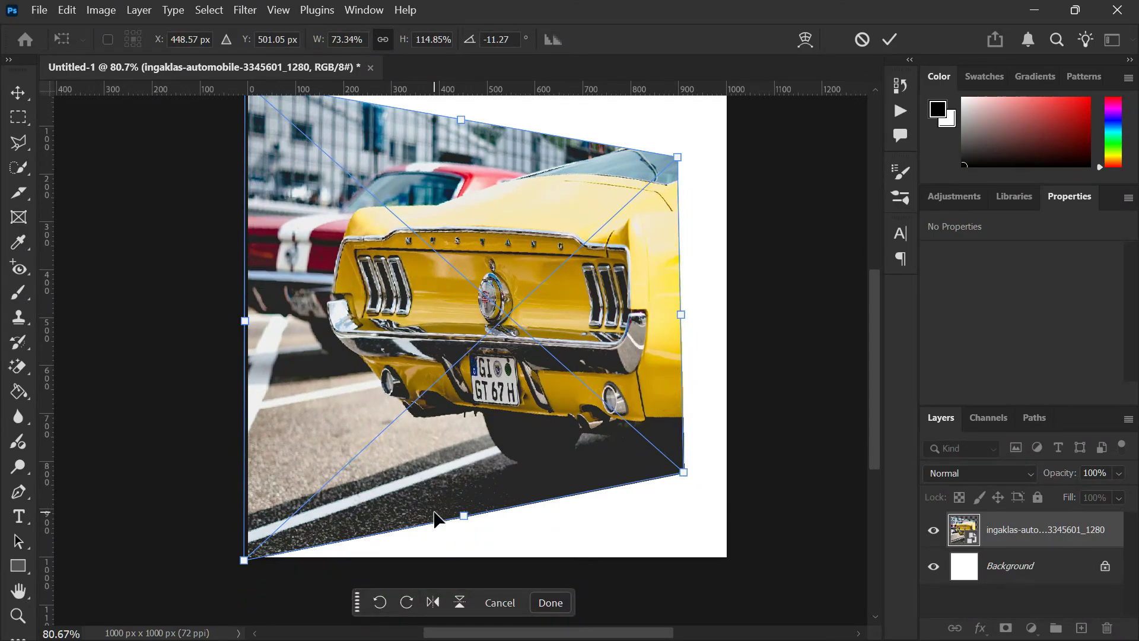
{"action": "left_click", "coordinate": [551, 601]}
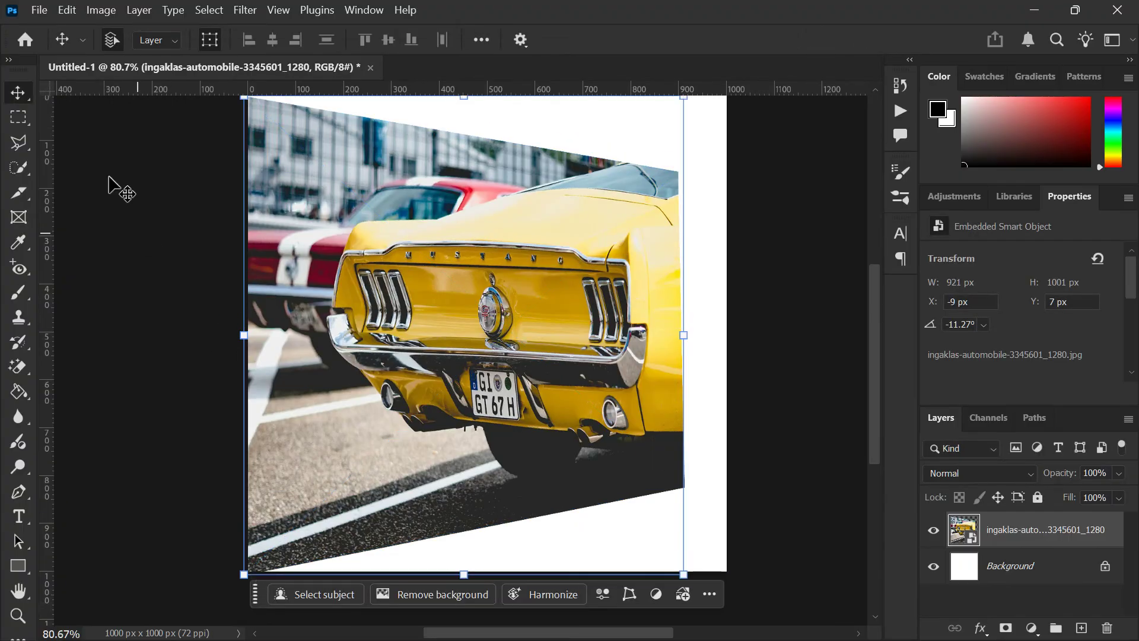
Flip the entire canvas horizontally
{"action": "left_click", "coordinate": [101, 10]}
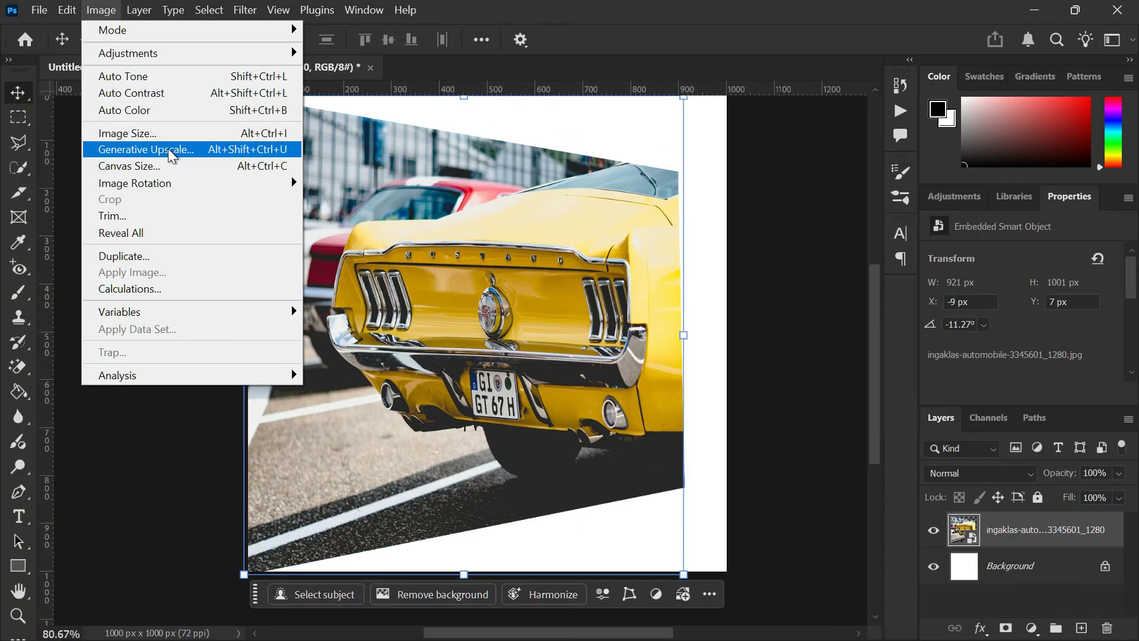
{"action": "mouse_move", "coordinate": [285, 185]}
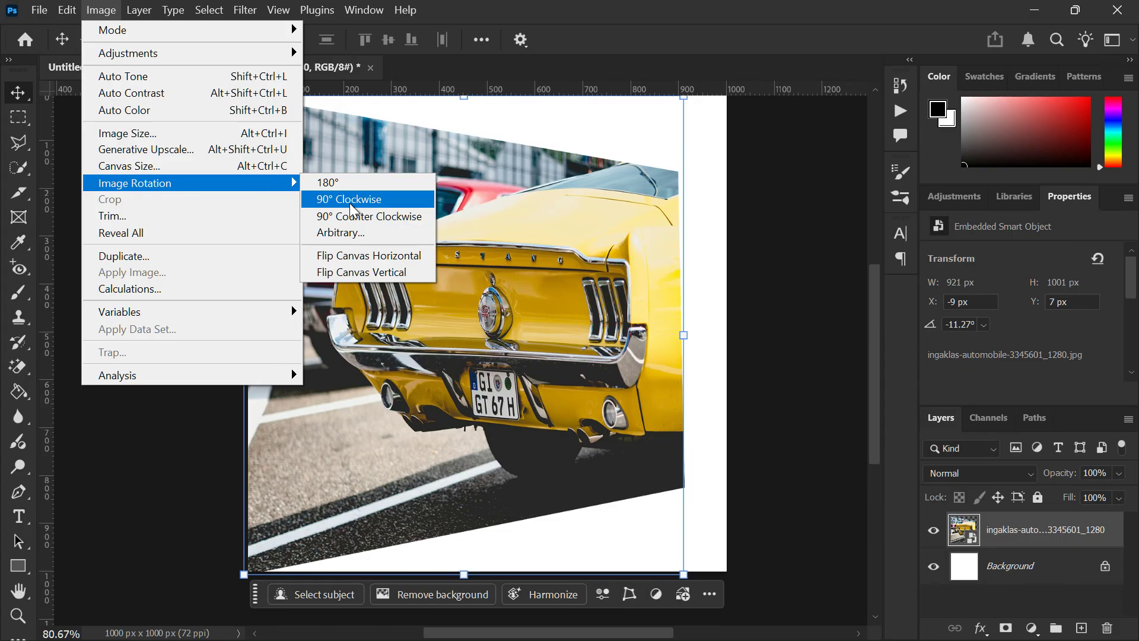
{"action": "left_click", "coordinate": [365, 256]}
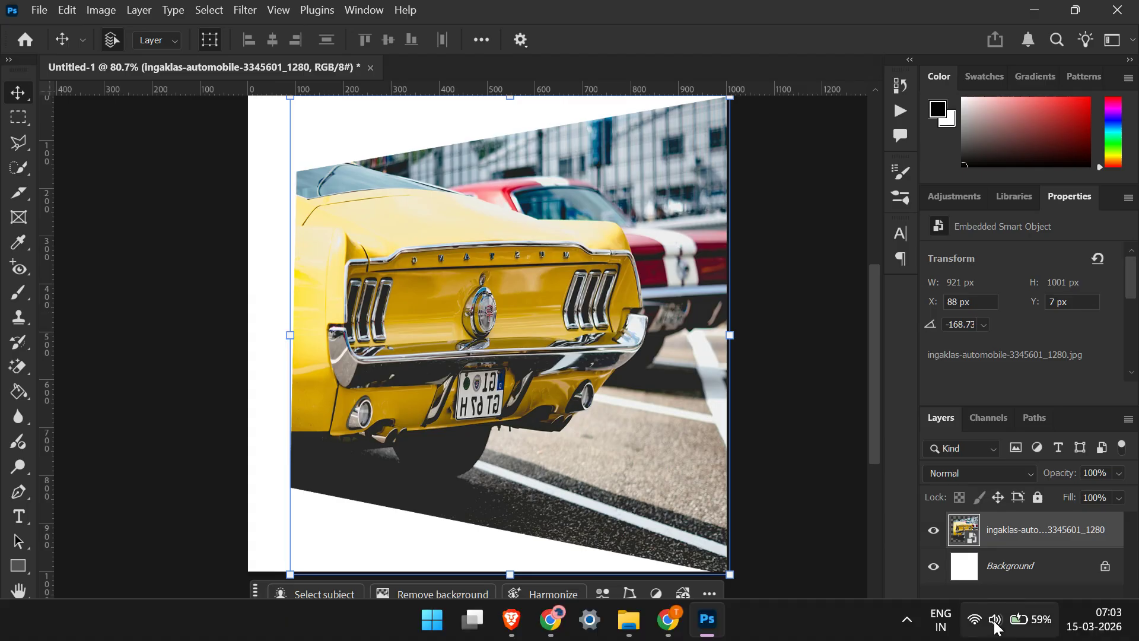
{"action": "left_click", "coordinate": [960, 591]}
{"action": "left_click", "coordinate": [635, 456]}
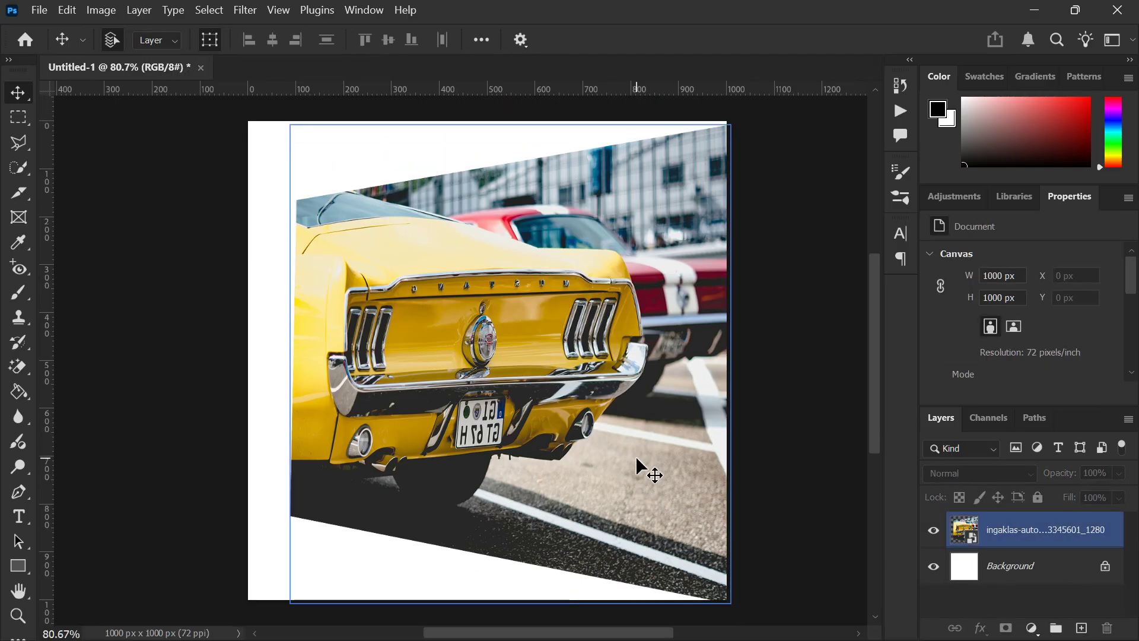
{"action": "left_click", "coordinate": [781, 472]}
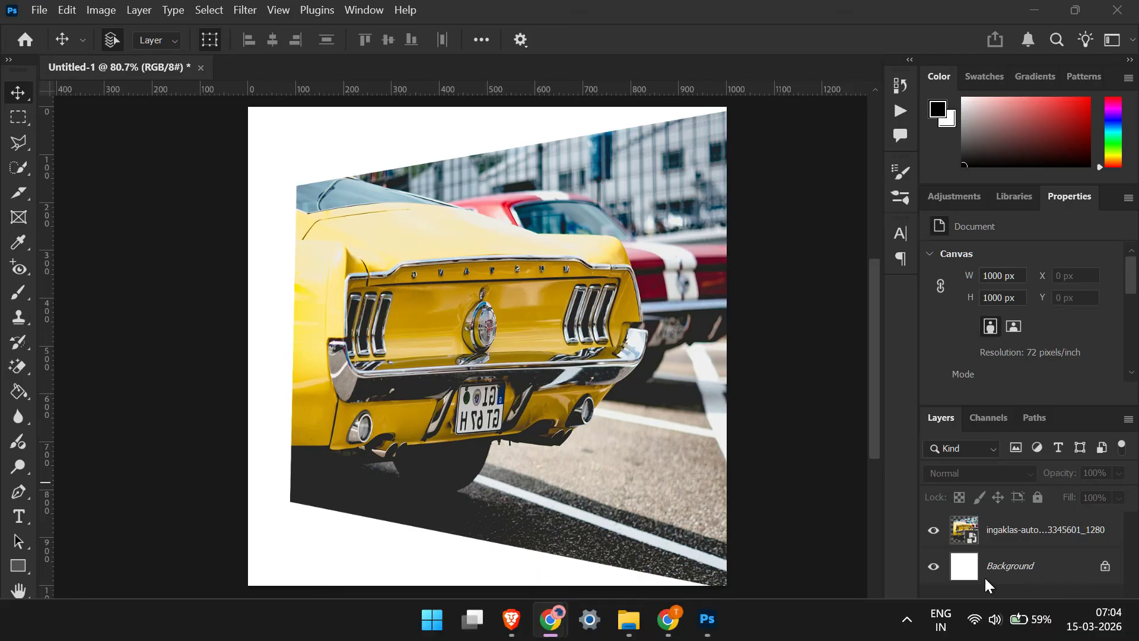
{"action": "mouse_move", "coordinate": [668, 620]}
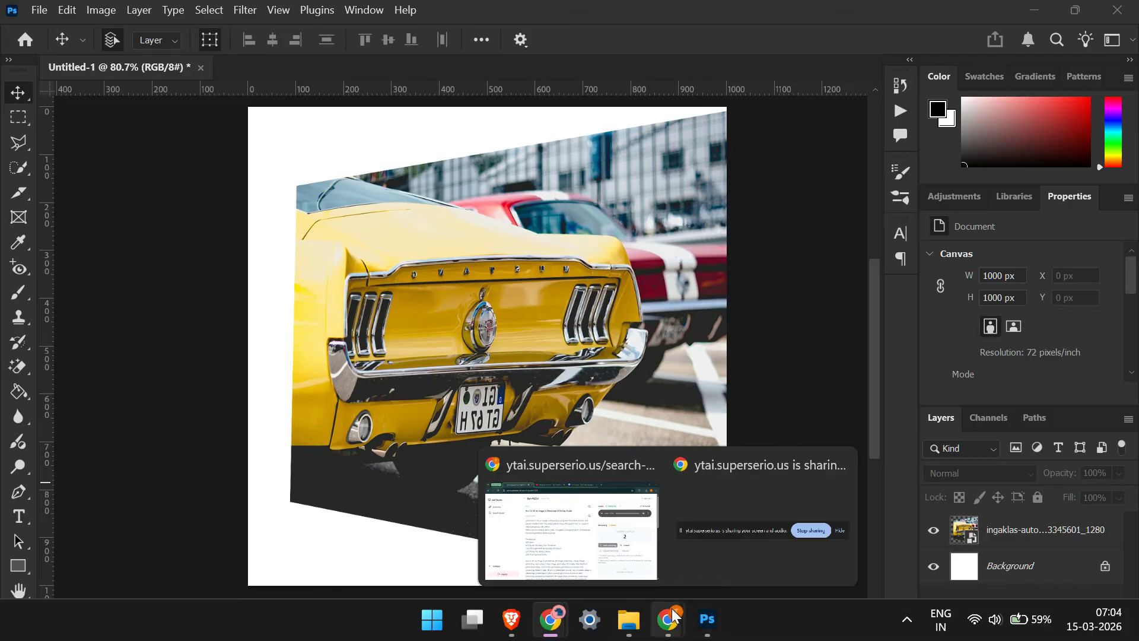